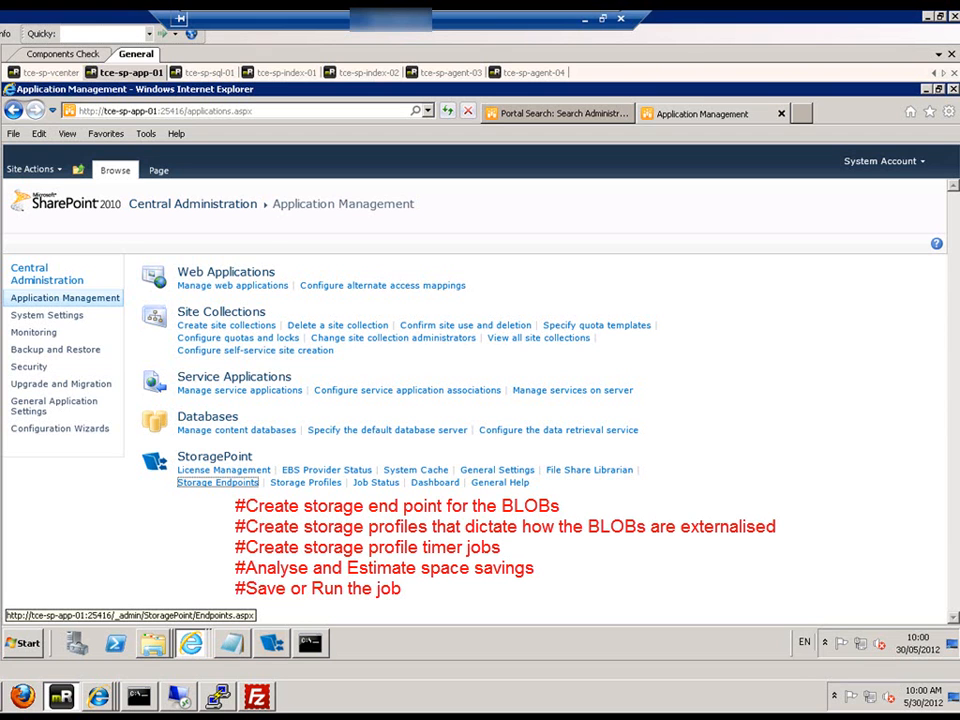
- Start a new storage endpoint from Storage Endpoints, keeping the FileSystem adapter type
left_click(217, 482)
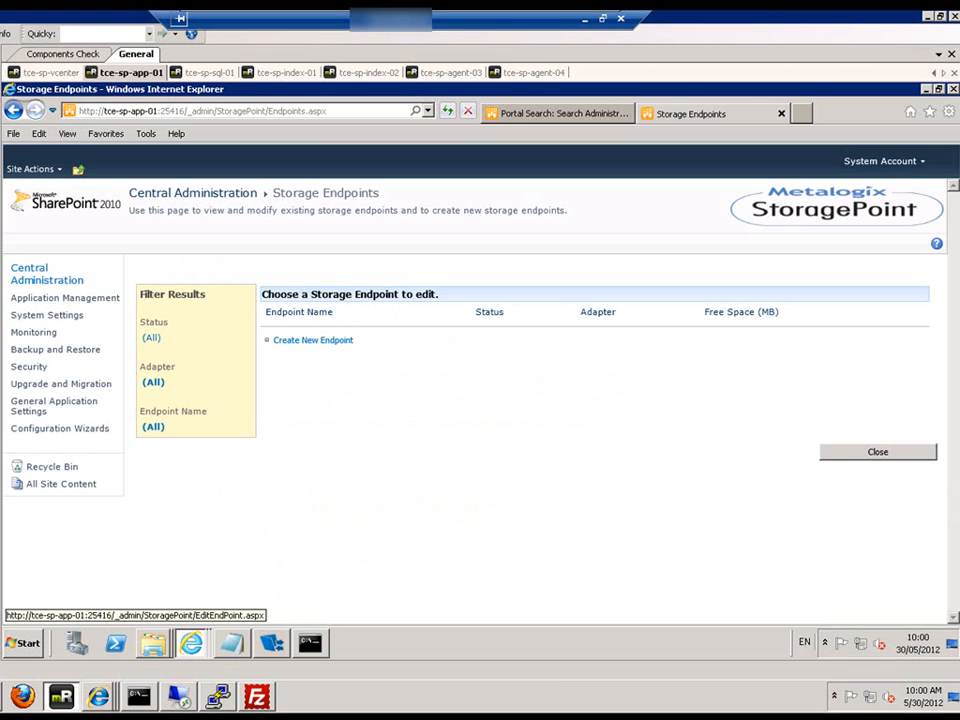
left_click(313, 340)
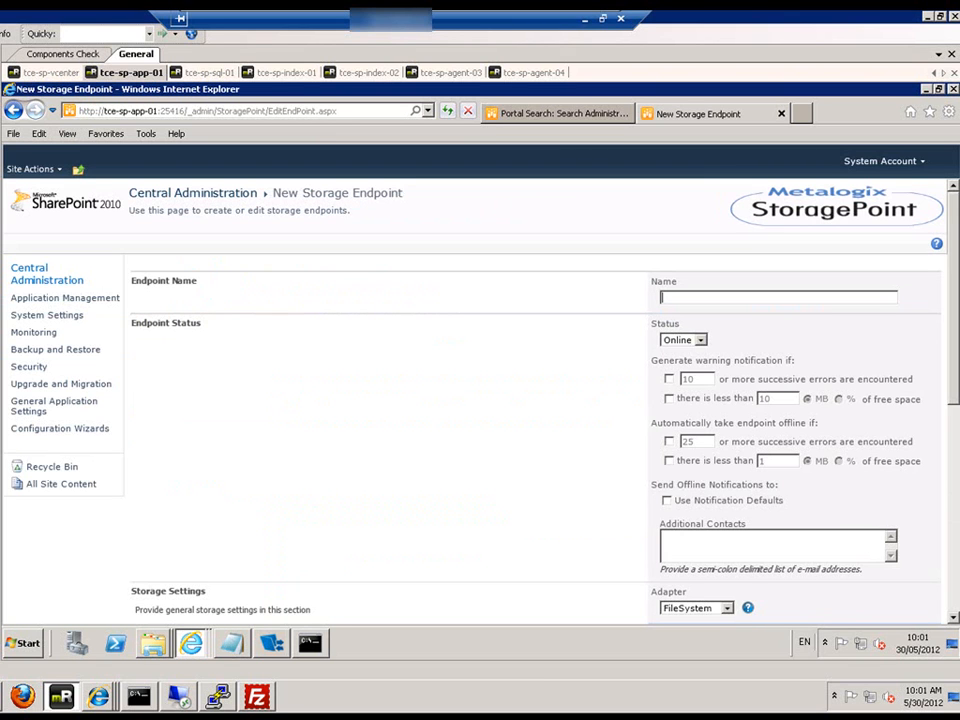
scroll(540, 400, "down", 3)
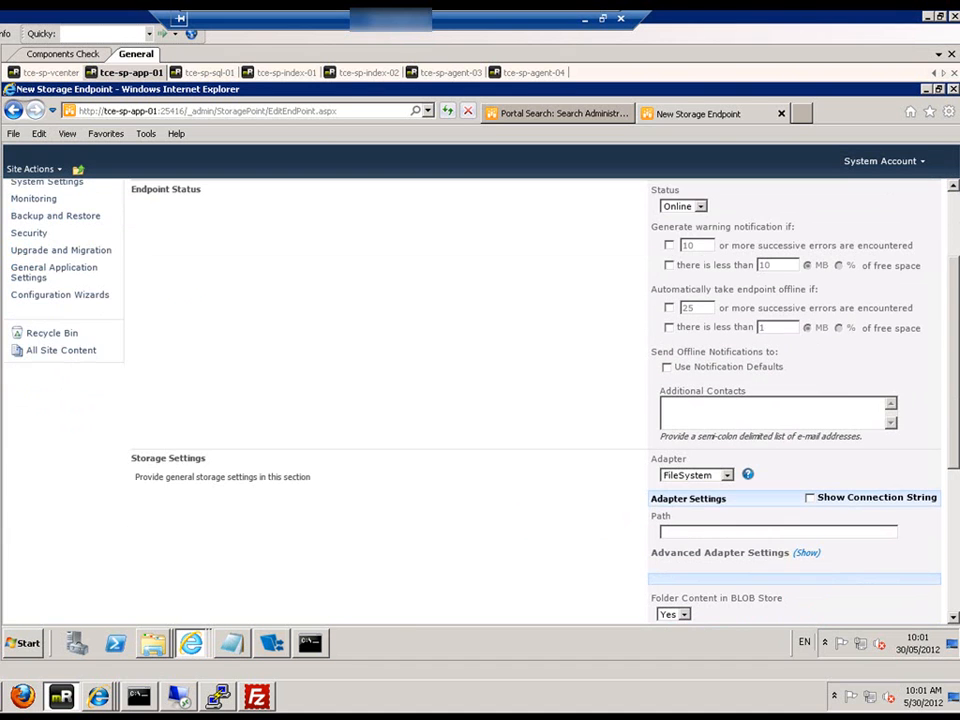
scroll(540, 400, "down", 2)
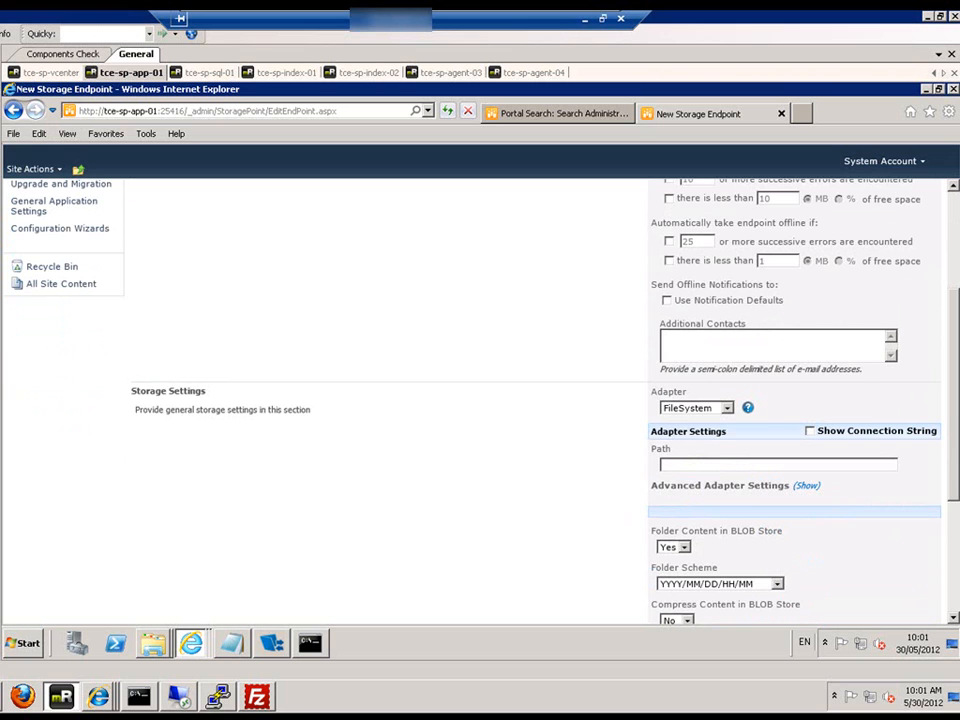
left_click(727, 407)
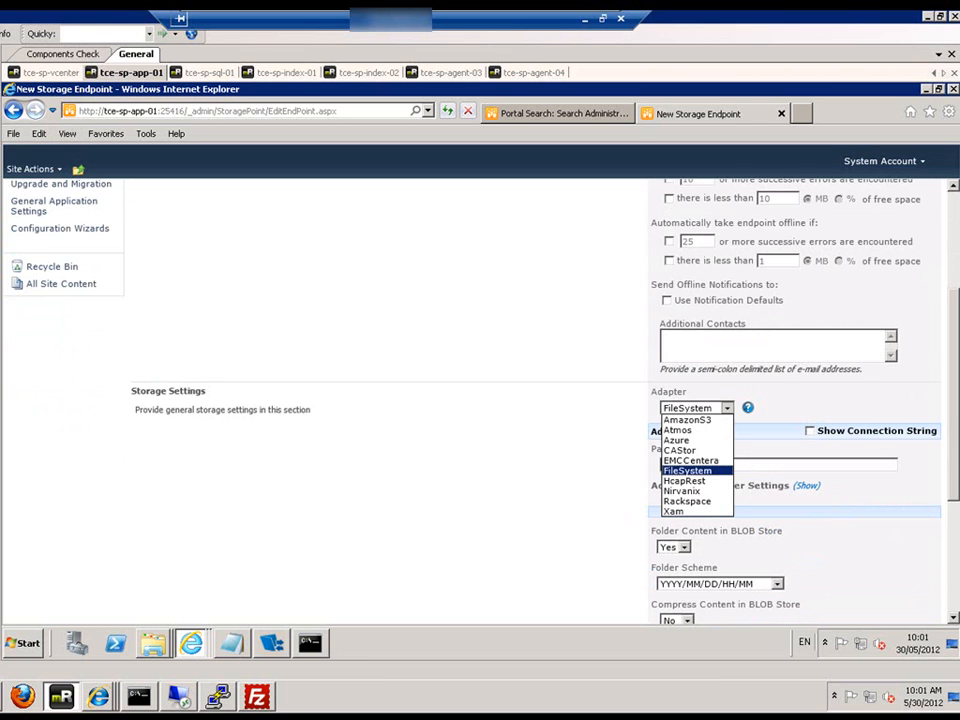
left_click(688, 470)
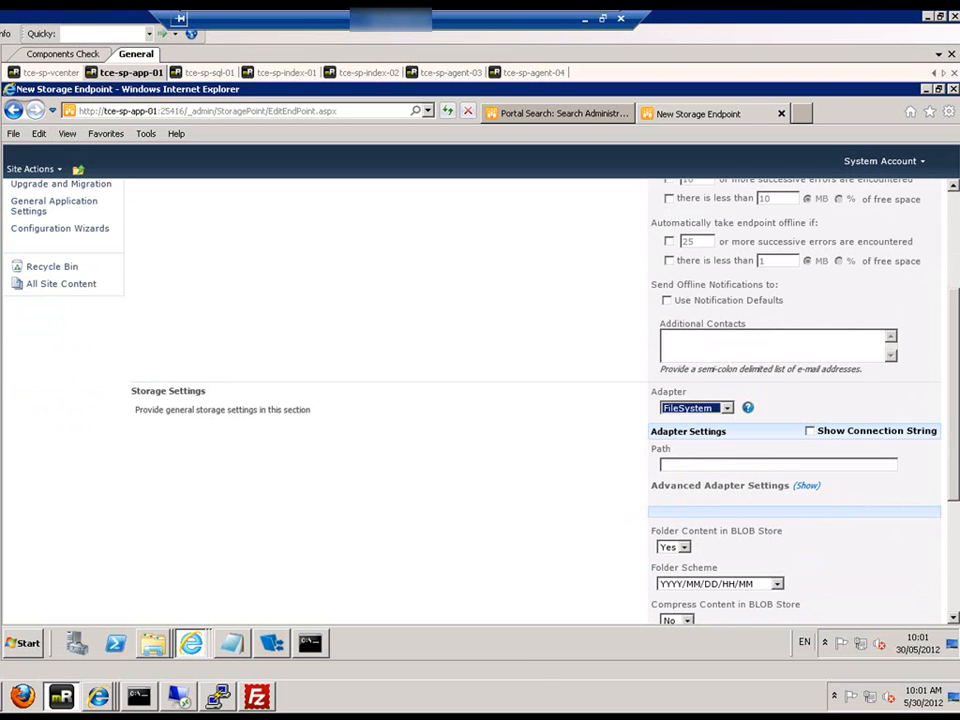
- Enter the storage path, test the settings and save endpoint RBSStore150, returning to Application Management
left_click(712, 464)
type("B\\RBSStore150")
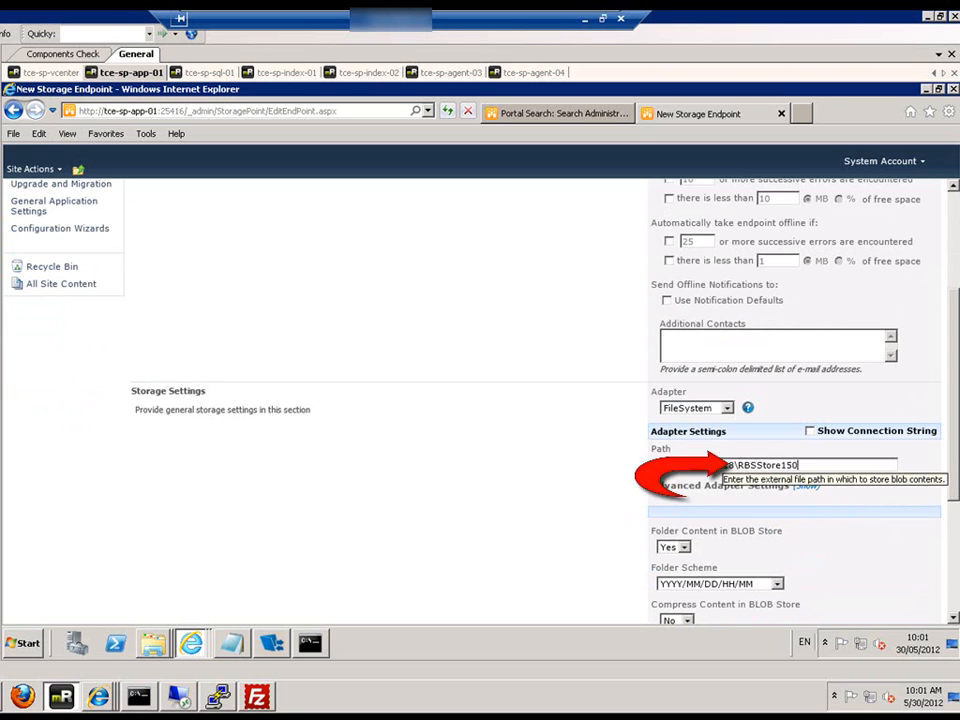
scroll(500, 400, "up", 3)
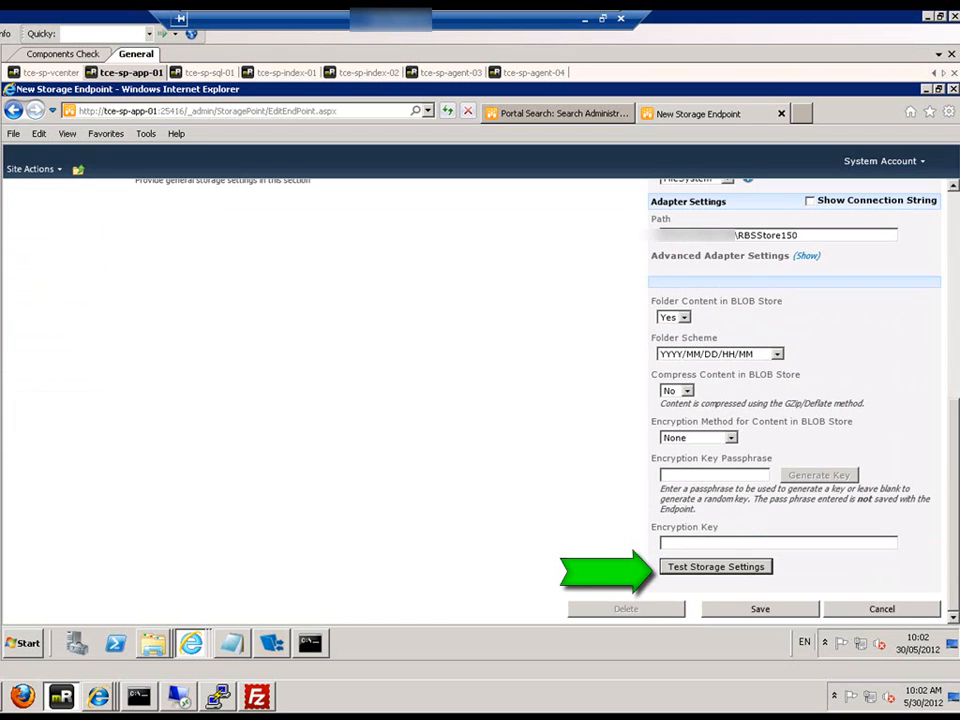
left_click(715, 566)
left_click(760, 608)
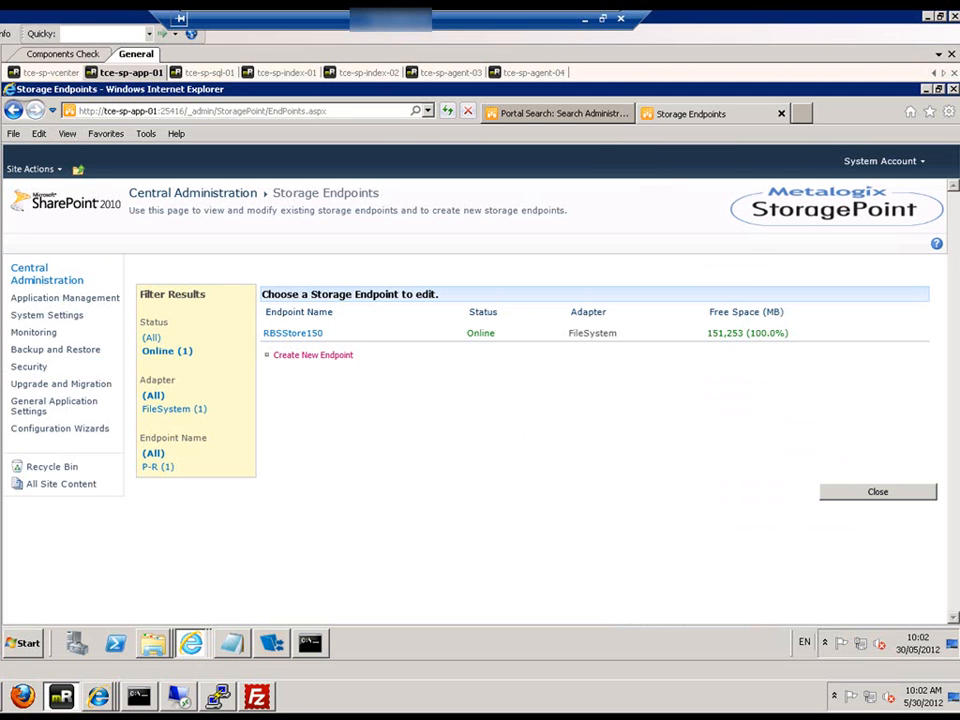
left_click(65, 297)
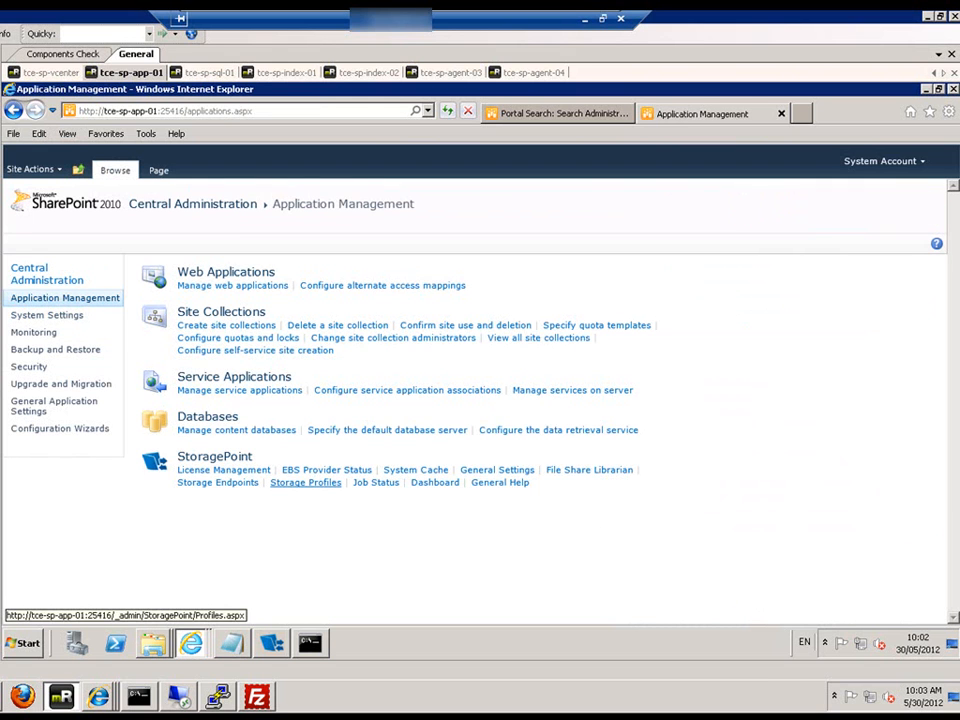
- Create storage profile CDB150 and scope it to the ContentDB150 content database
left_click(305, 482)
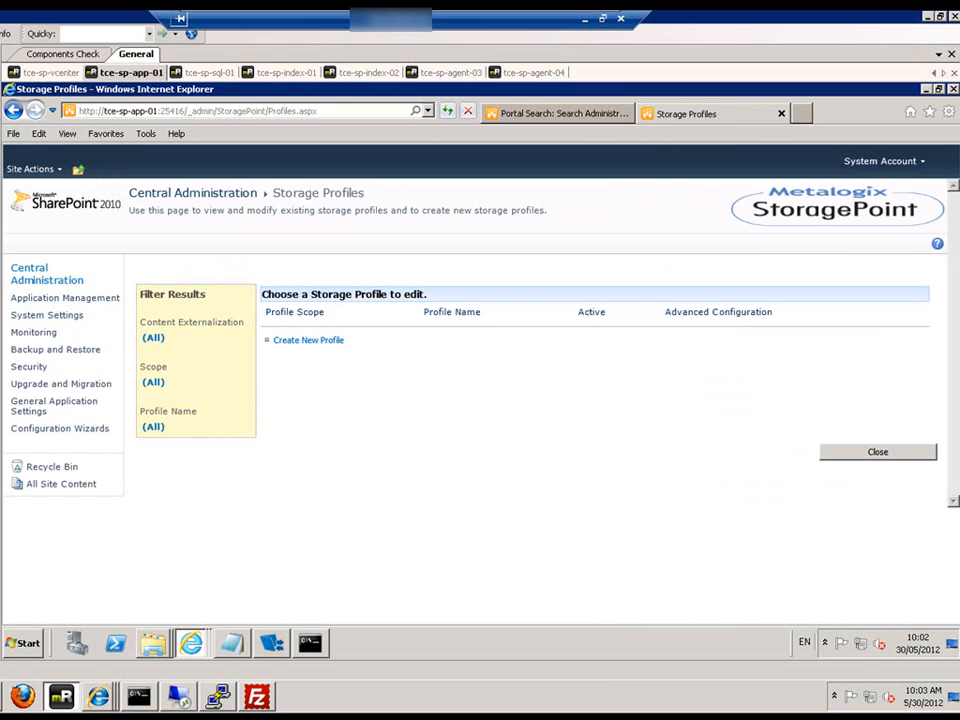
left_click(308, 340)
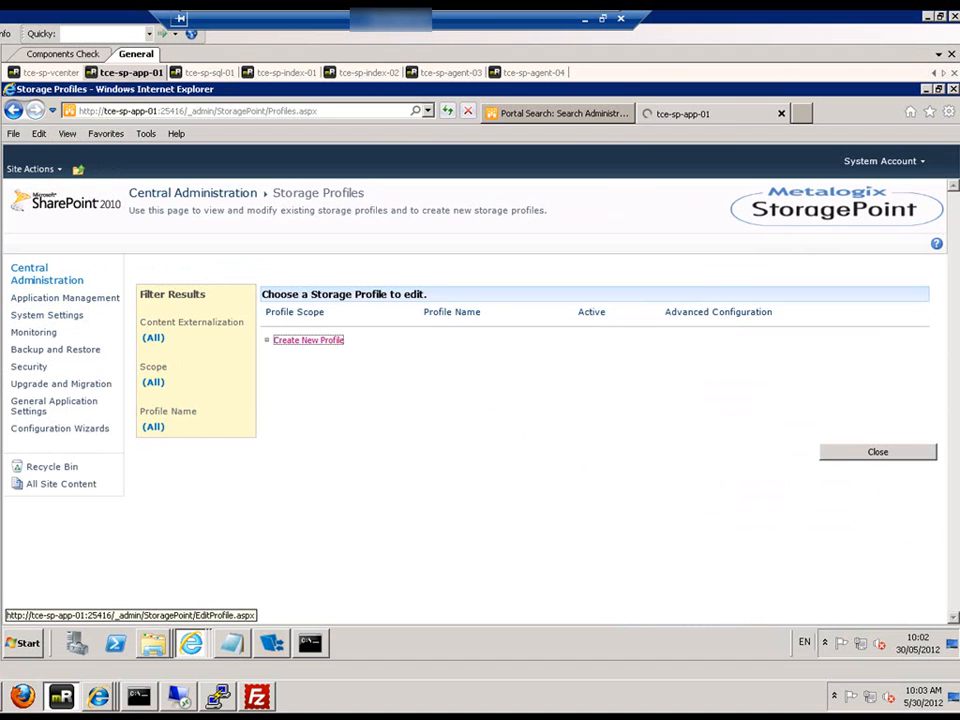
type("CDB150")
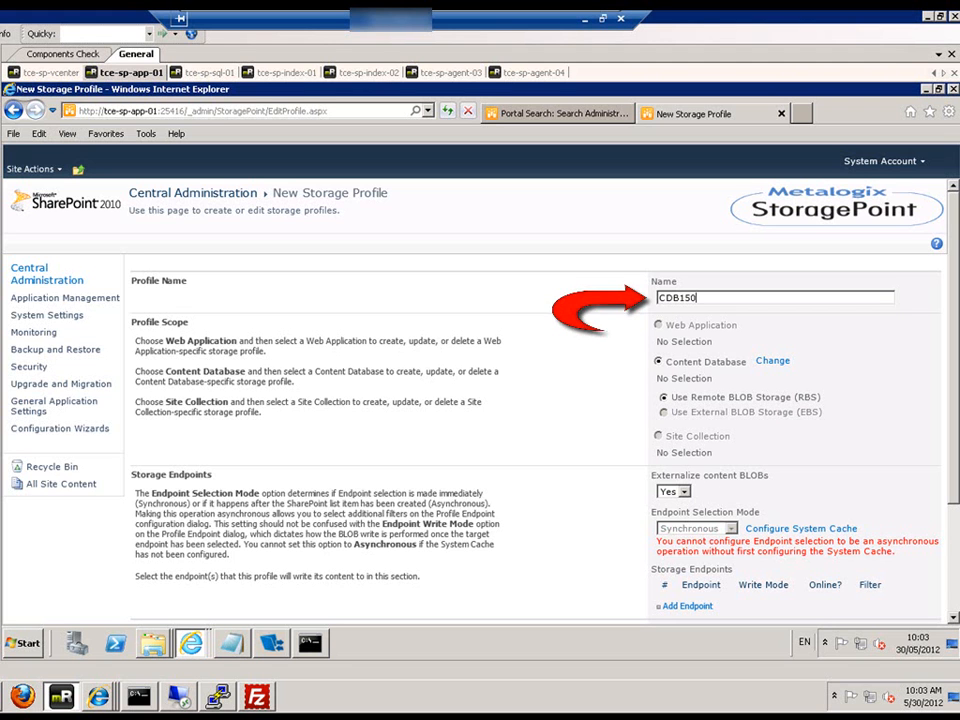
scroll(400, 400, "down", 2)
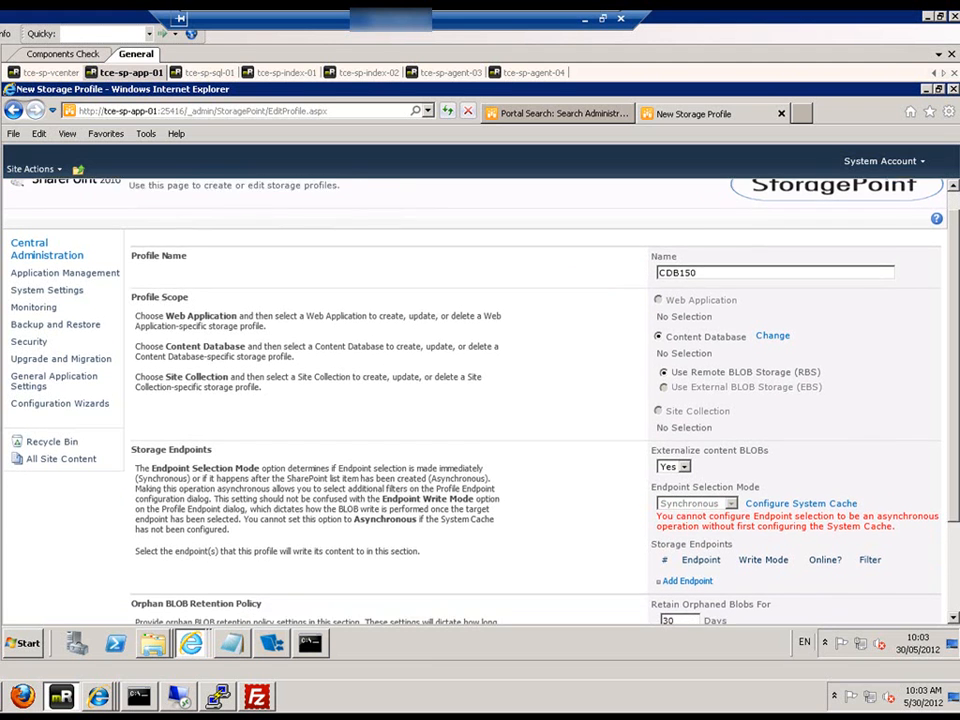
scroll(400, 400, "down", 1)
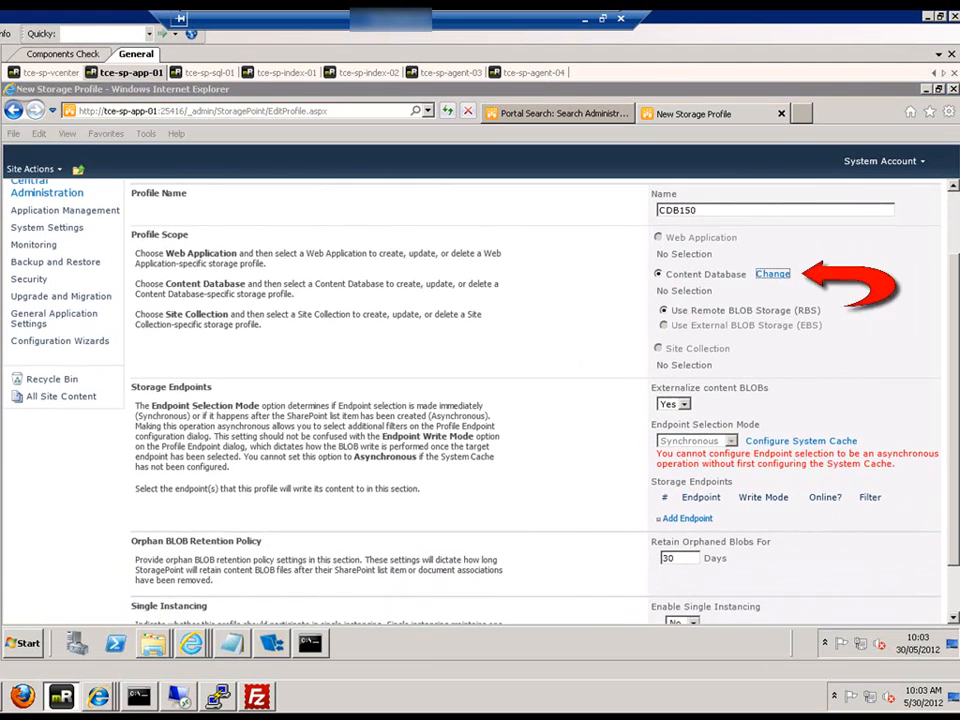
left_click(772, 273)
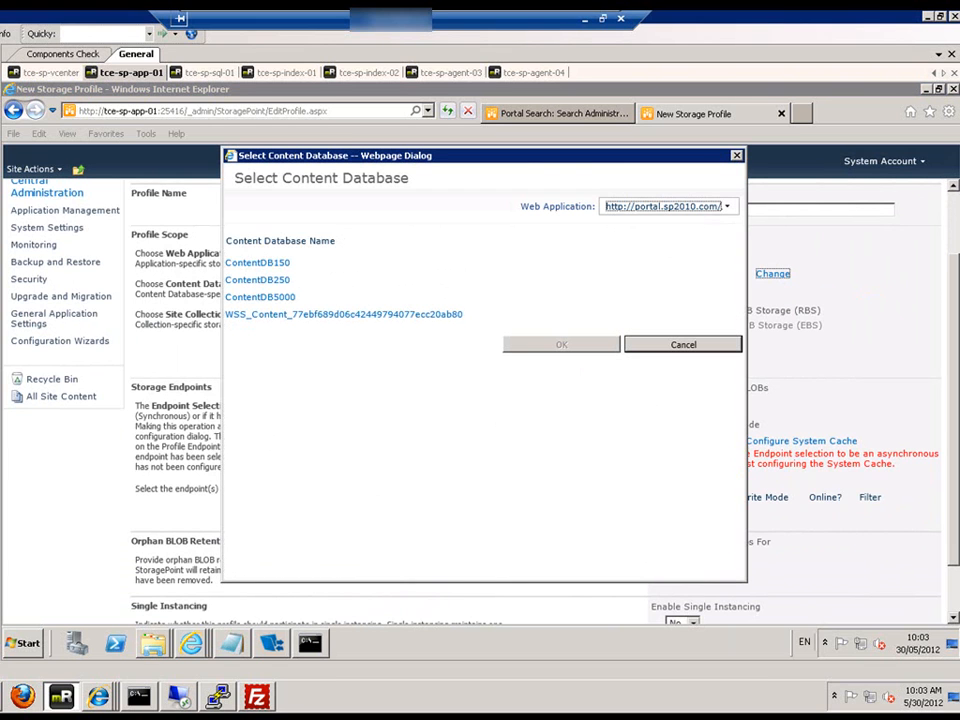
left_click(258, 262)
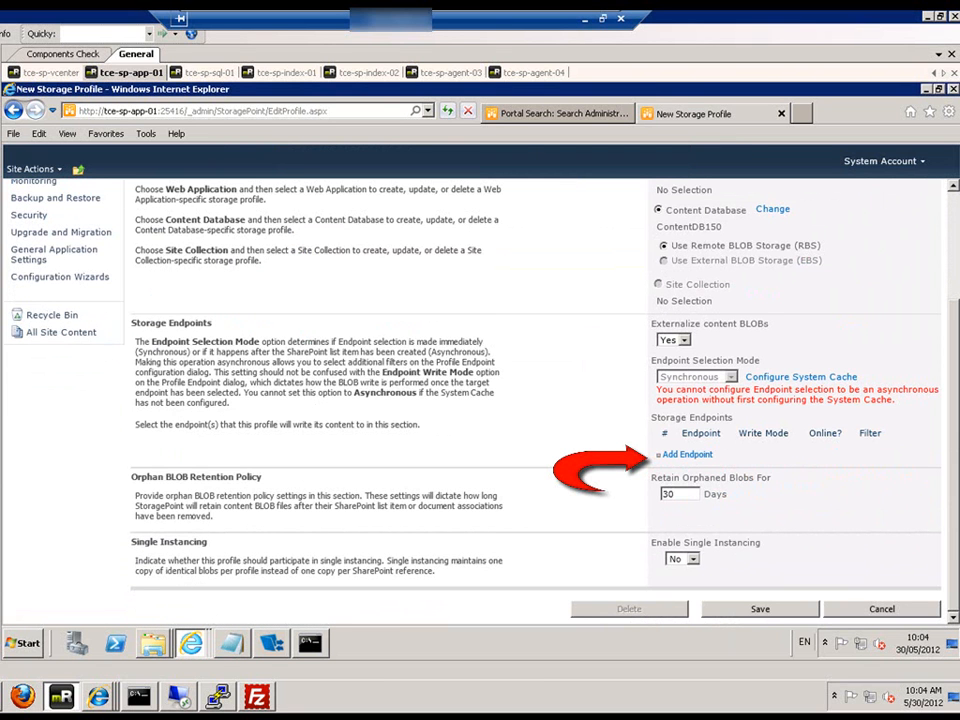
- Add the RBSStore150 (FileSystem) endpoint to the CDB150 profile and confirm it
left_click(687, 454)
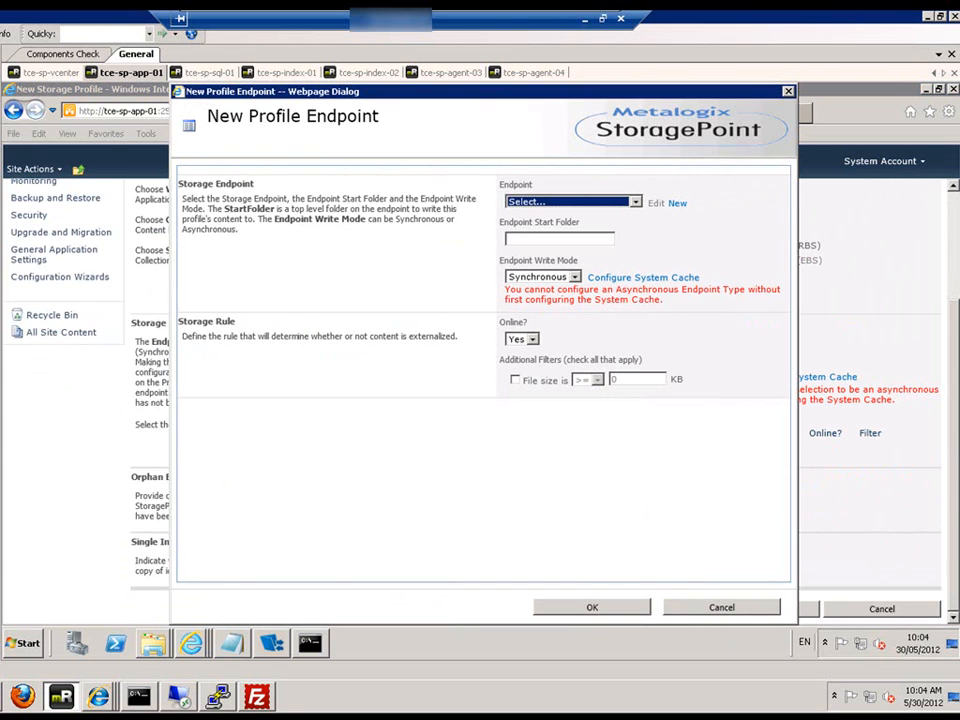
left_click(635, 202)
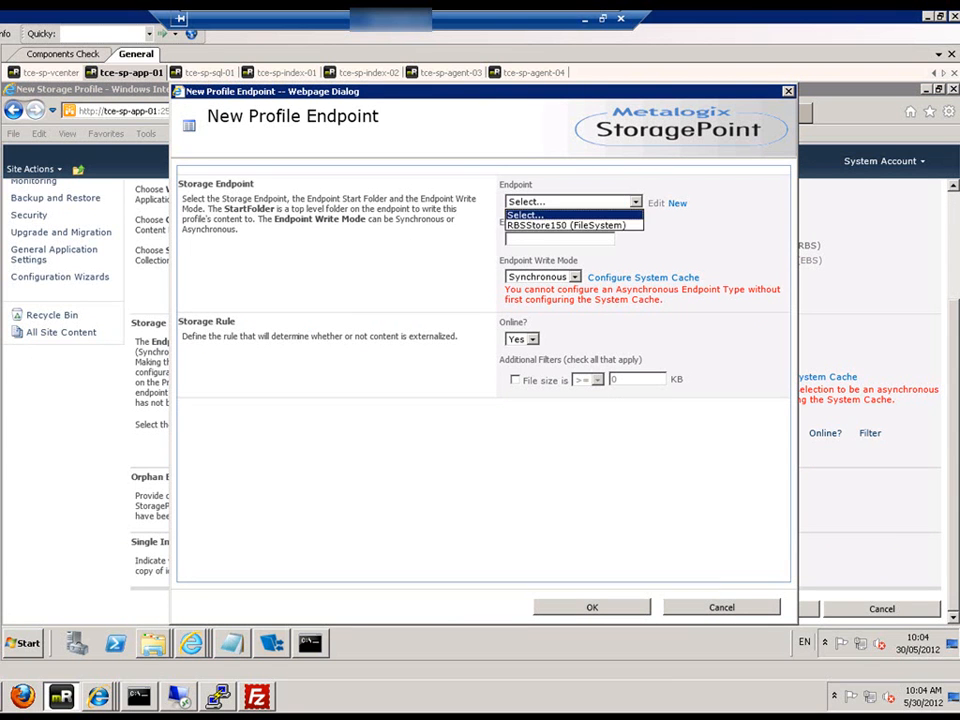
left_click(565, 225)
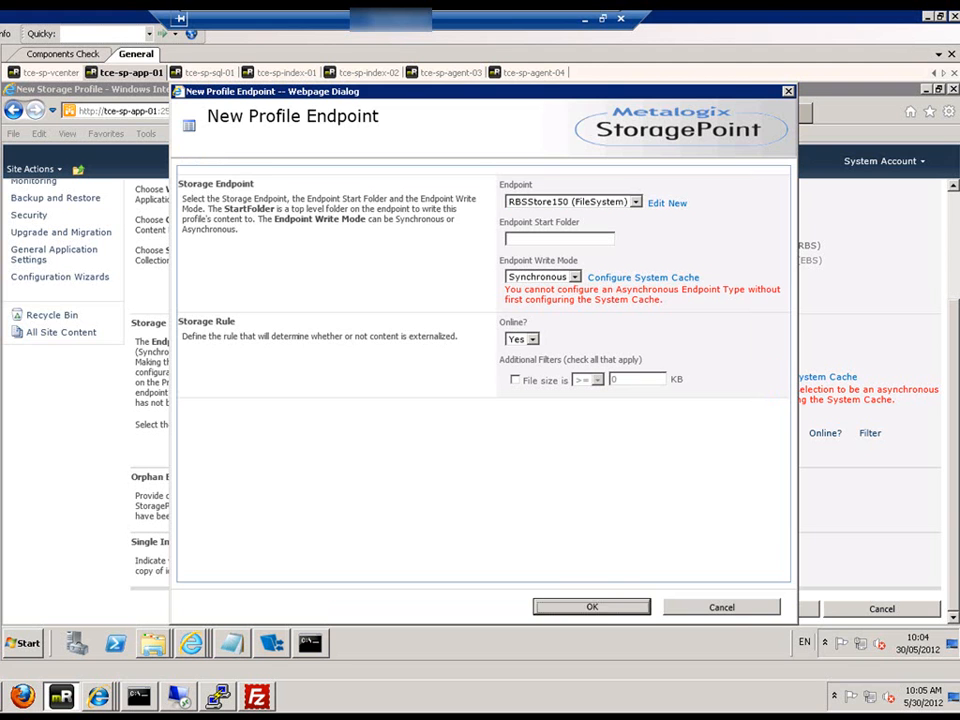
key("Return")
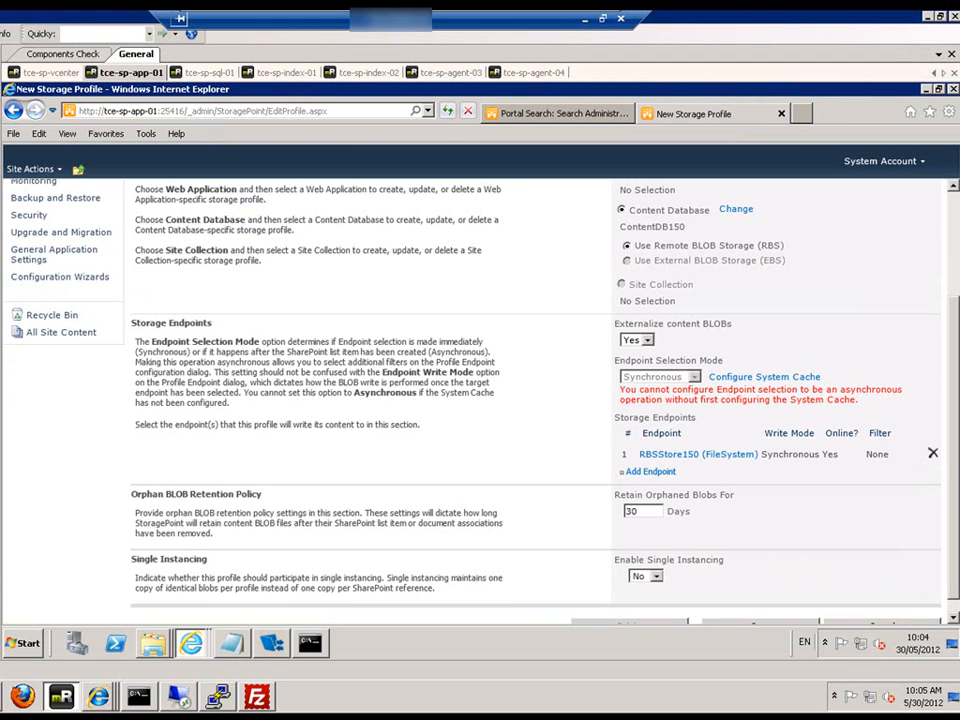
scroll(480, 400, "down", 1)
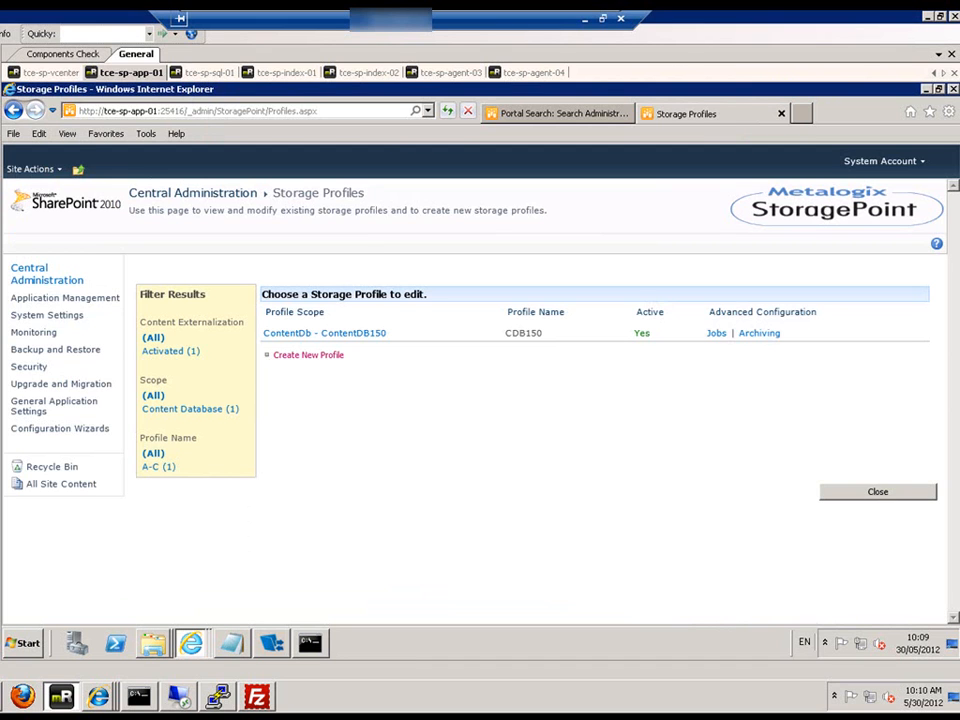
- Set the BLOB Externalization job role to Master with all worker servers selected
left_click(716, 333)
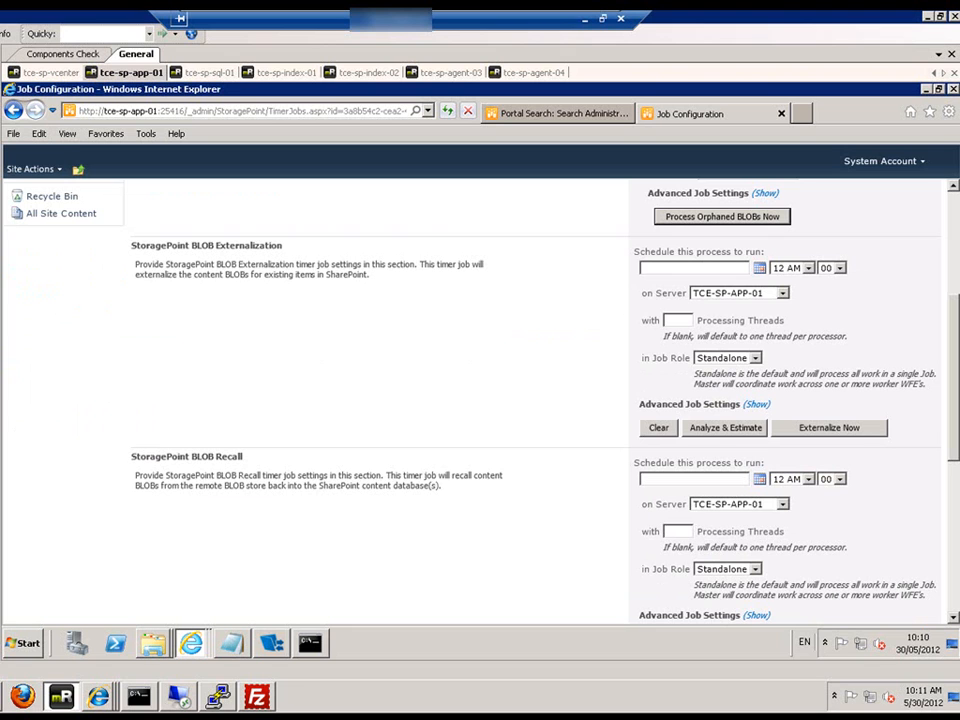
left_click(755, 358)
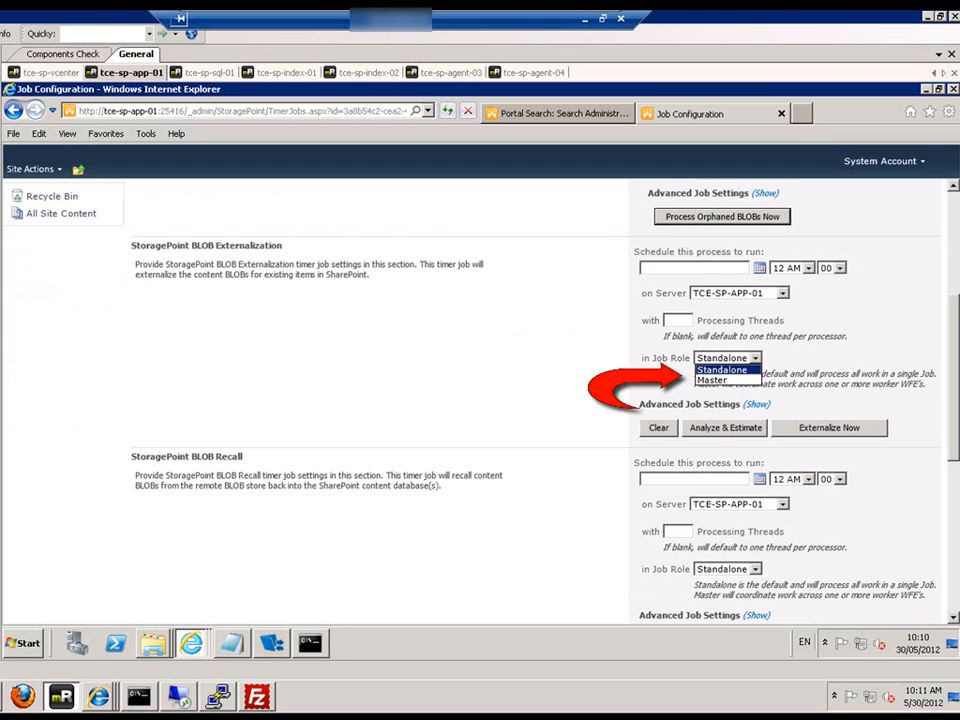
left_click(712, 381)
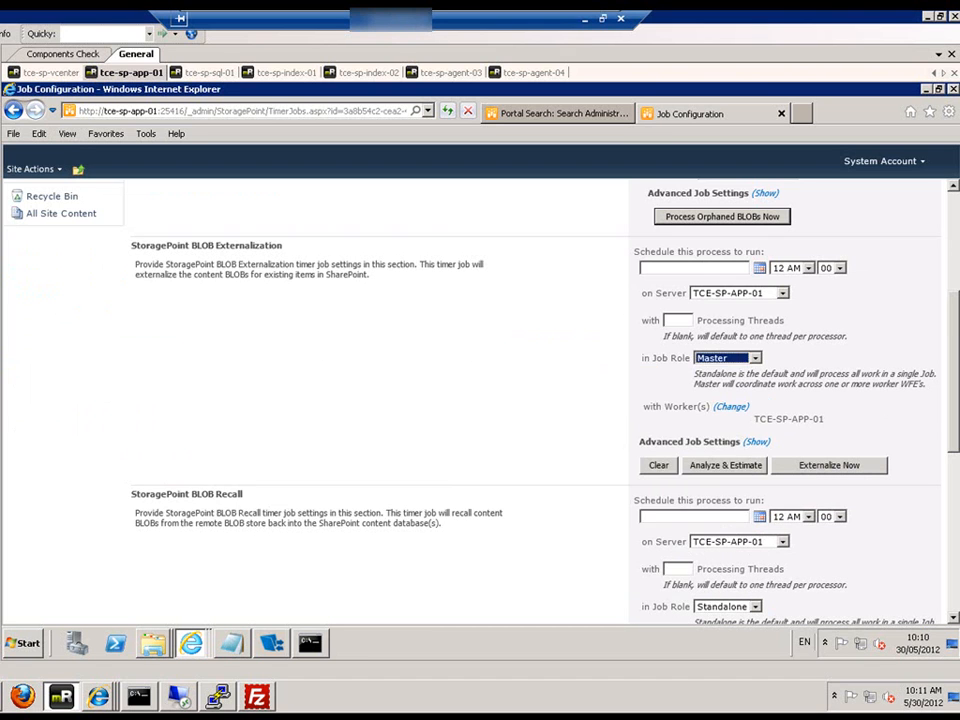
left_click(731, 406)
left_click(500, 310)
left_click(553, 511)
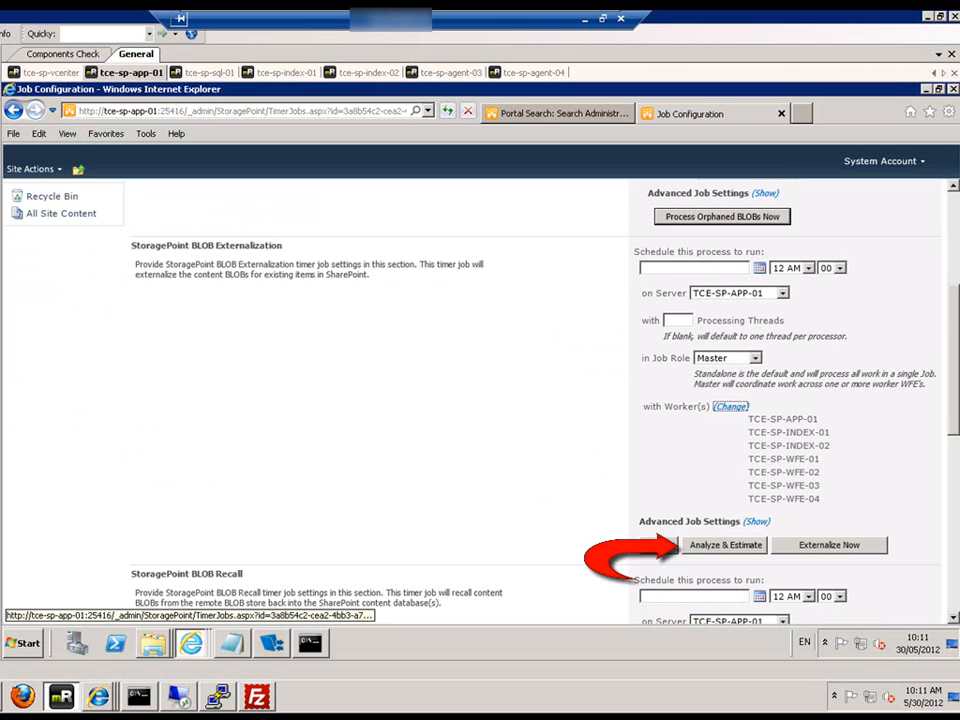
- Run Analyze & Estimate for ContentDB150, showing 280,904 BLOBs and a 93.50% smaller database
left_click(725, 544)
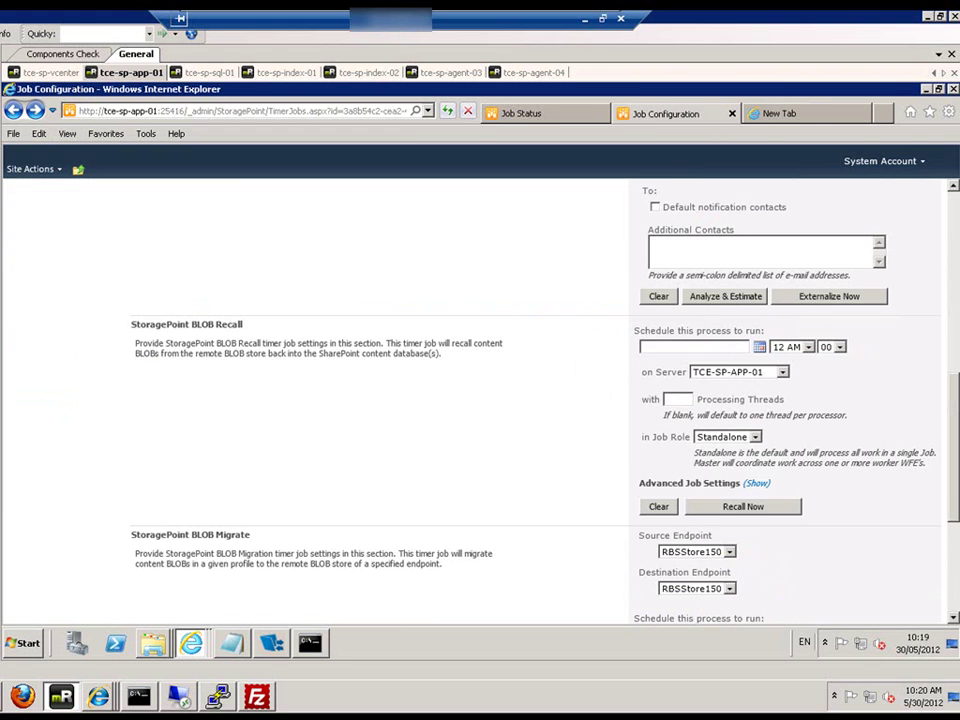
scroll(480, 400, "down", 2)
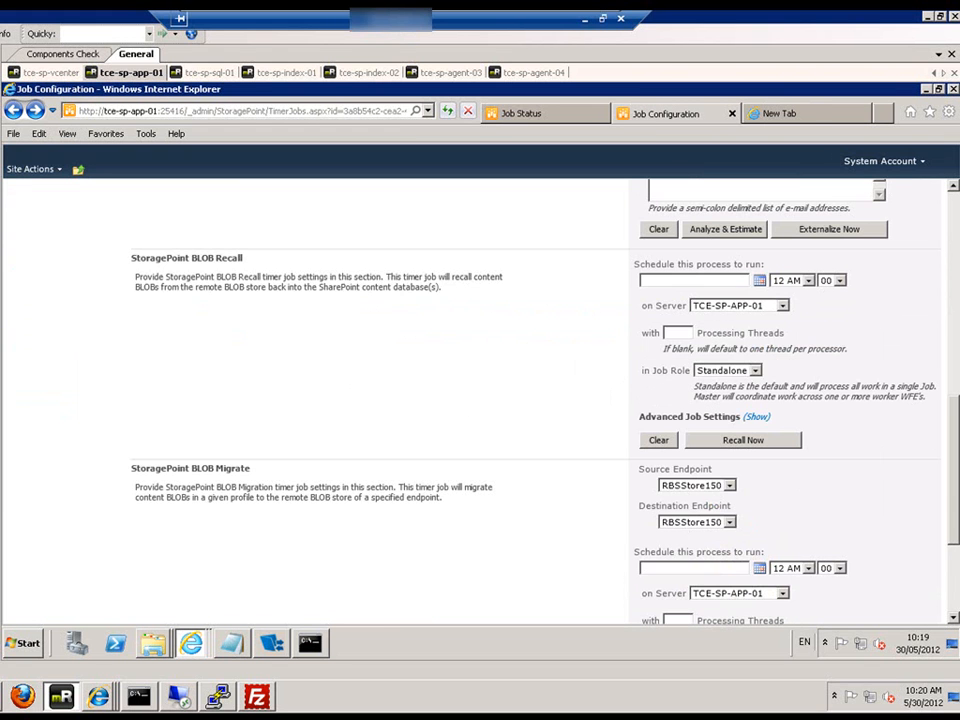
scroll(480, 400, "down", 3)
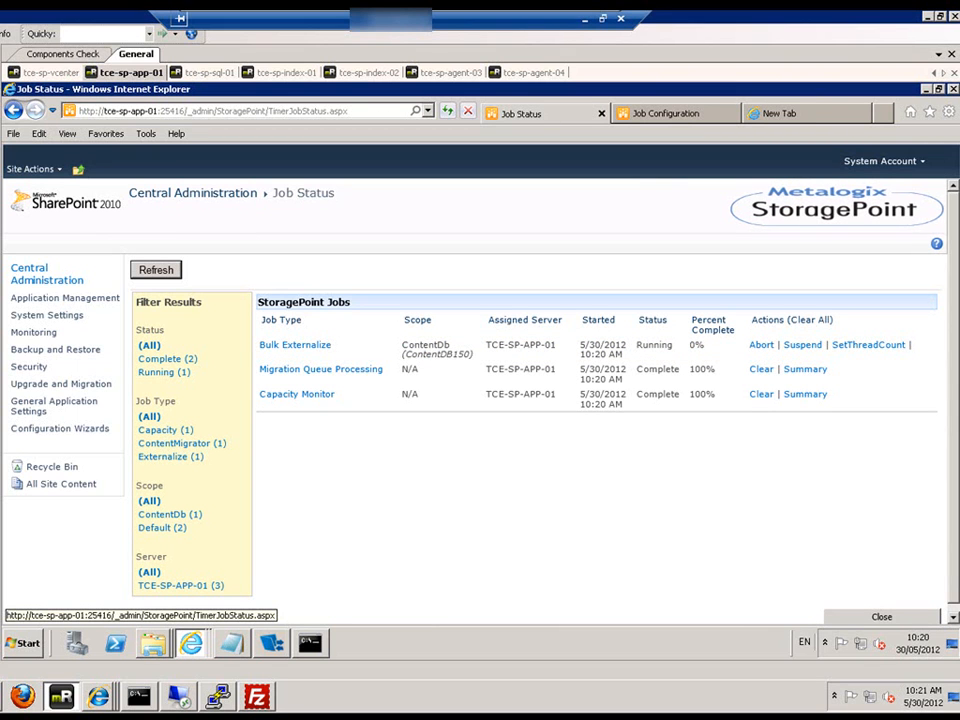
- Refresh Job Status to show the ContentDB150 Bulk Externalize job running at 0%
left_click(156, 270)
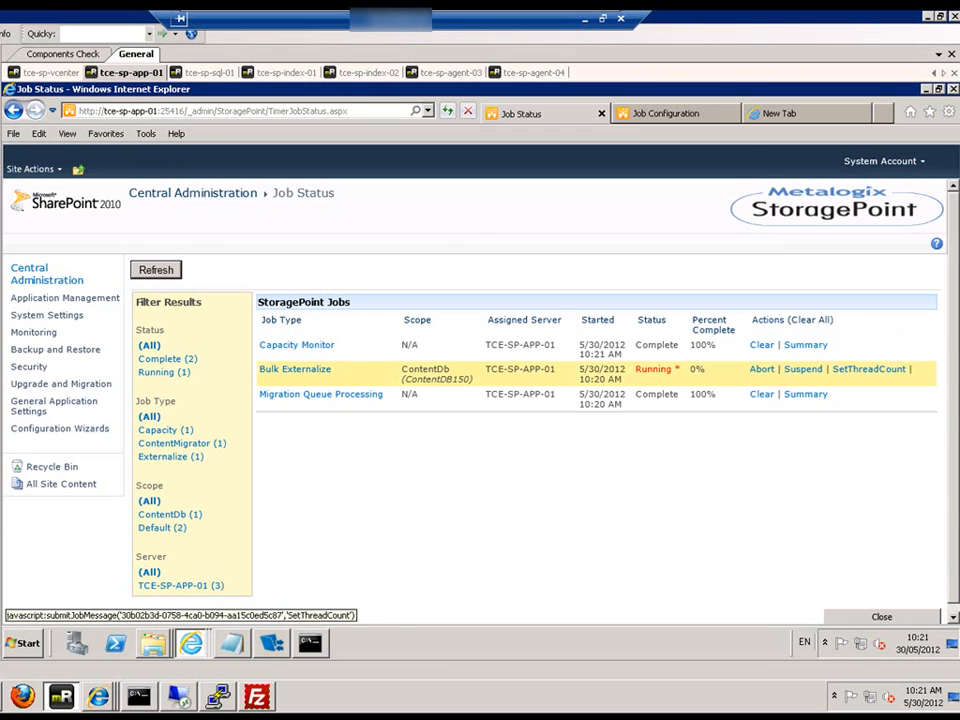
- Switch to Resource Monitor to watch Timer Service CPU and disk load during externalization
key("alt+Tab")
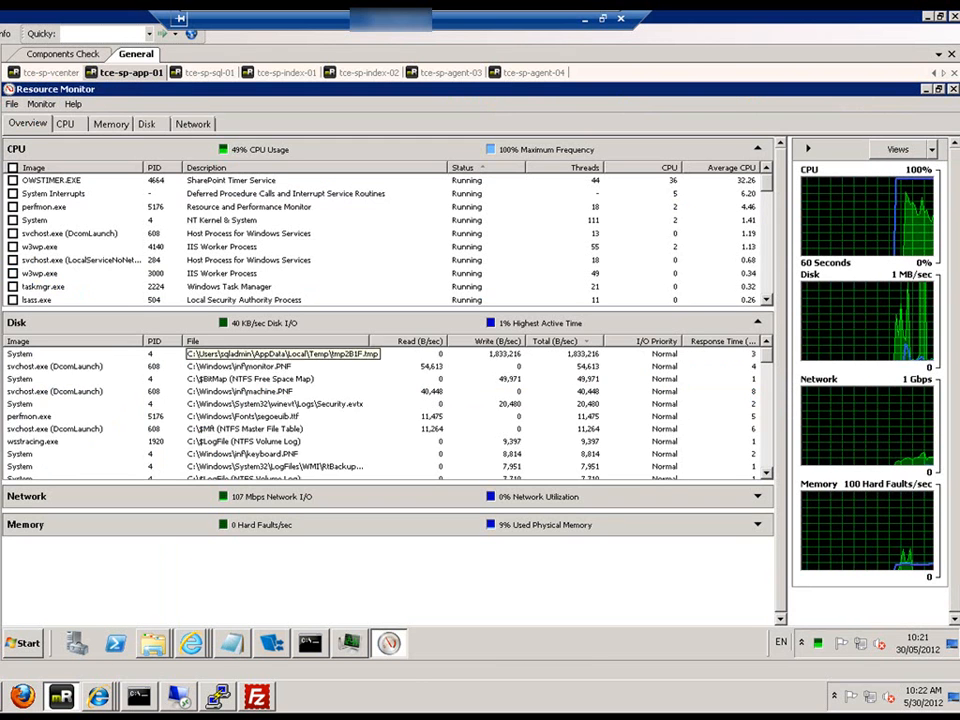